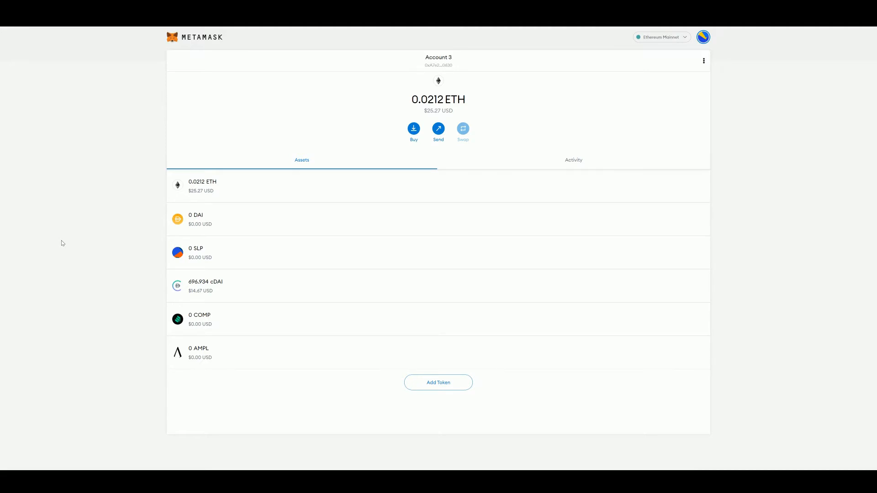
- Review the transaction activity of Account 3 in MetaMask and return to its asset list
{"action": "left_click", "coordinate": [581, 160]}
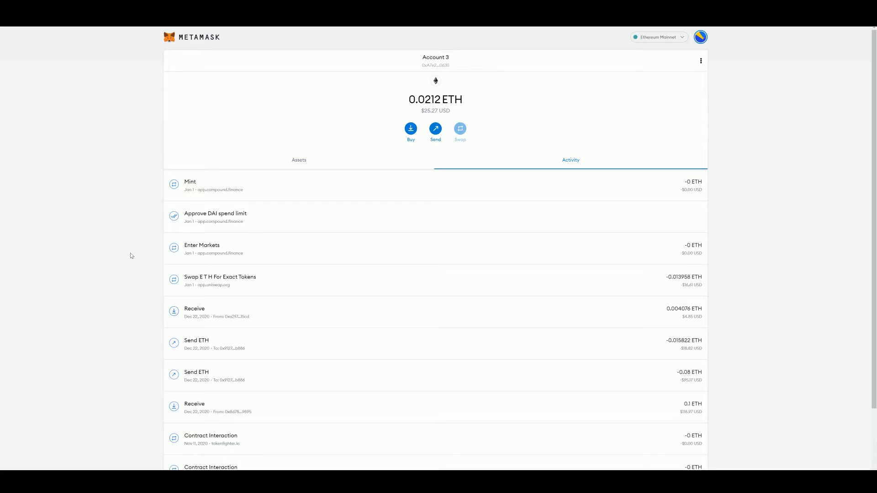
{"action": "left_click", "coordinate": [297, 161]}
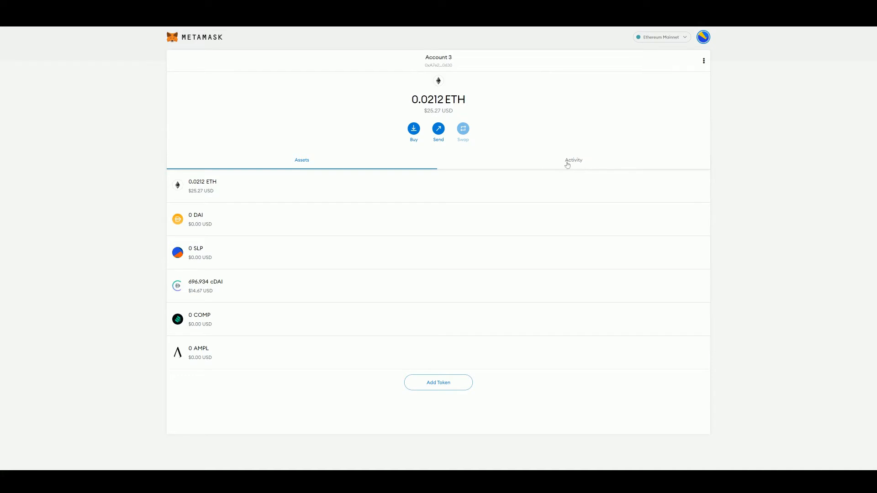
{"action": "left_click", "coordinate": [567, 164]}
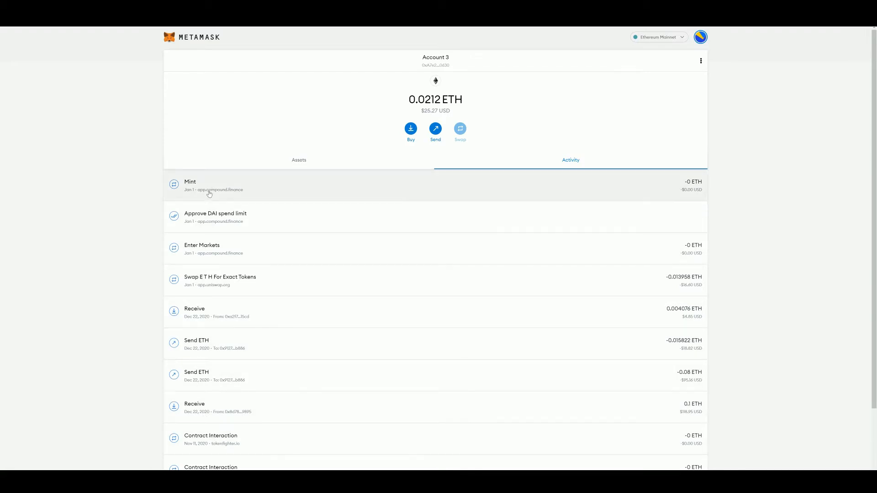
{"action": "left_click", "coordinate": [298, 164]}
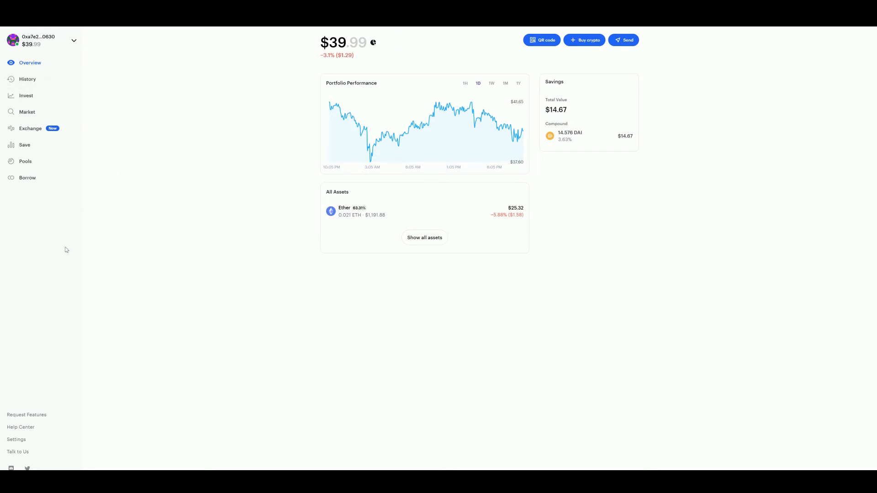
- Switch to Zerion, check the connected wallet's options, and view the portfolio performance over one week
{"action": "left_click", "coordinate": [60, 45]}
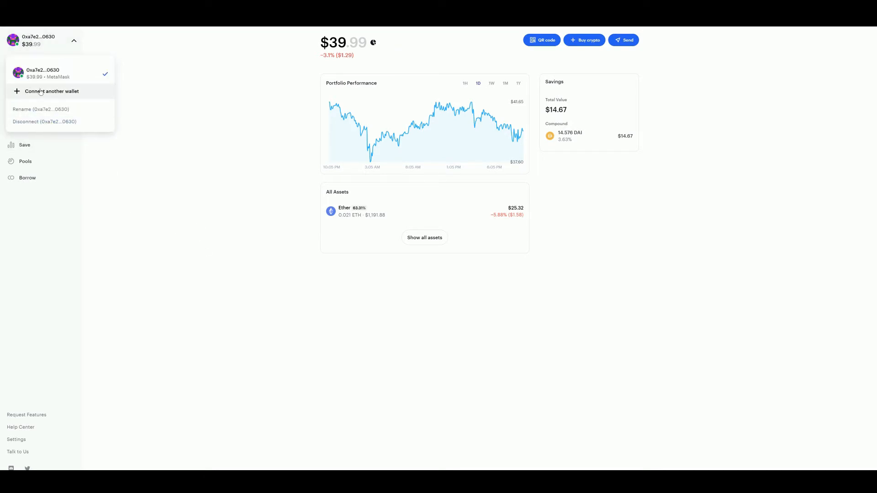
{"action": "left_click", "coordinate": [154, 147]}
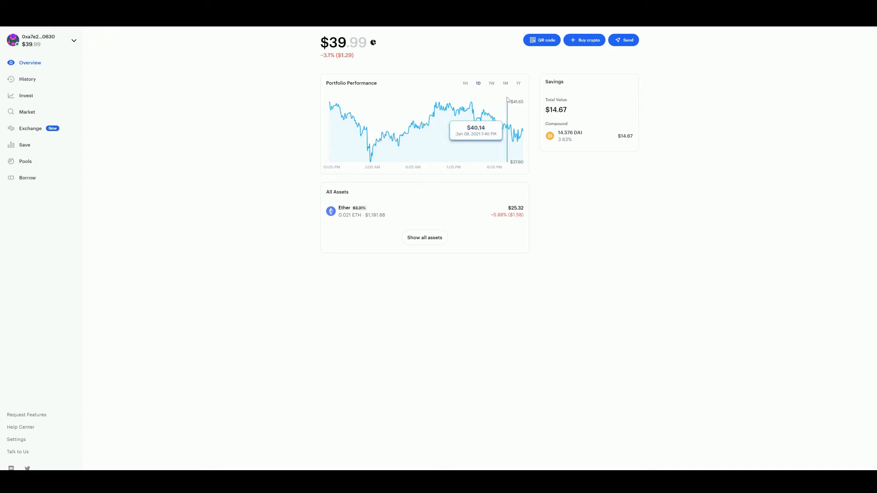
{"action": "left_click", "coordinate": [492, 83]}
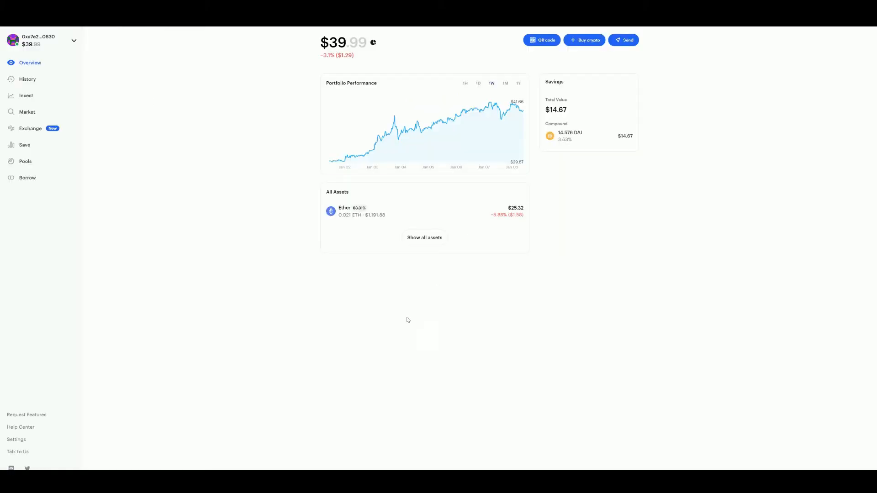
{"action": "mouse_move", "coordinate": [519, 147]}
- Review the connected wallet's transaction history, including the DAI deposit into Compound on January 1, 2021
{"action": "left_click", "coordinate": [44, 82]}
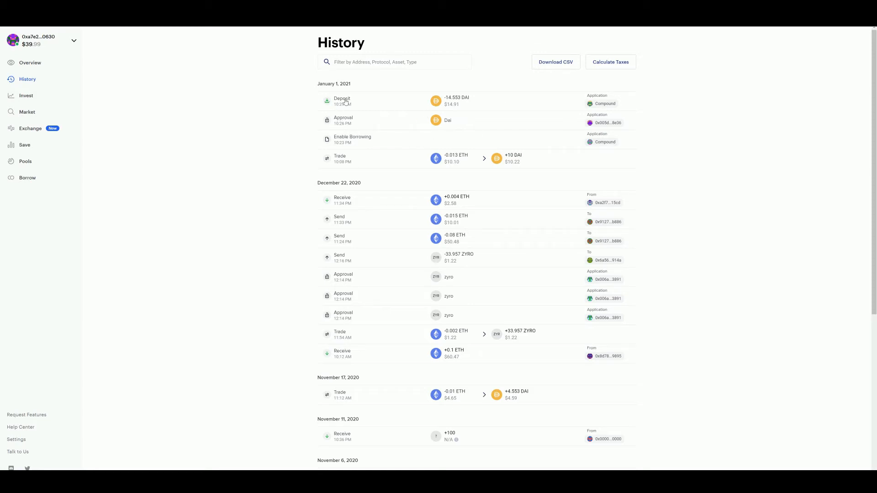
{"action": "mouse_move", "coordinate": [459, 100]}
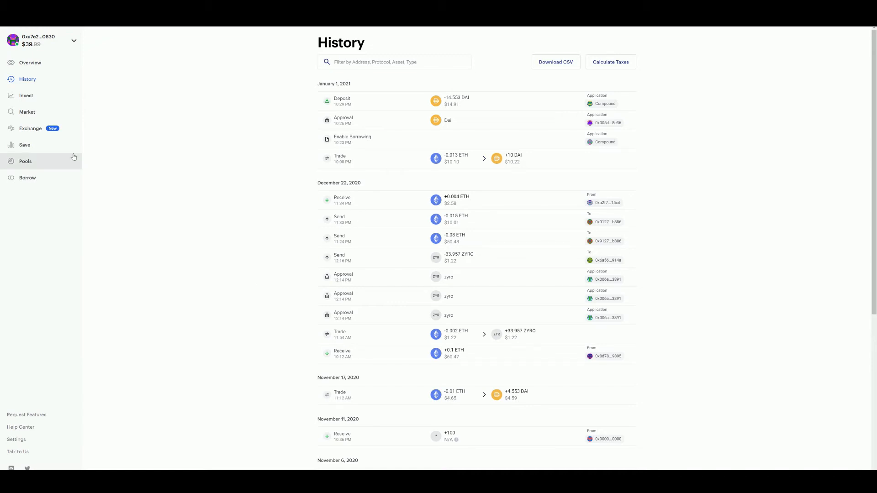
- Browse the investment categories, from Top Tokens, Yield Farming and Social Tokens through Layer-2 Scaling Tokens, Aave V2 and Uniswap Liquidity Mining Pools
{"action": "left_click", "coordinate": [28, 96]}
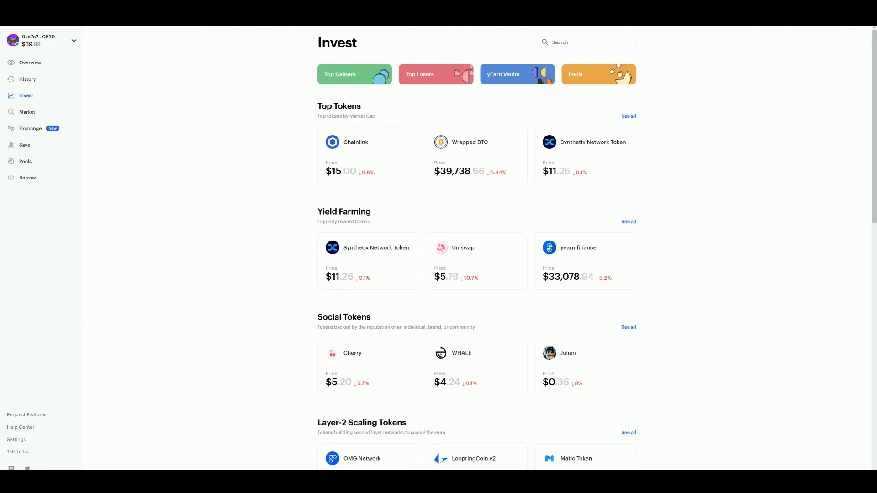
{"action": "mouse_move", "coordinate": [360, 177]}
{"action": "mouse_move", "coordinate": [334, 262]}
{"action": "scroll", "coordinate": [267, 315], "scroll_direction": "down", "scroll_amount": 2}
{"action": "mouse_move", "coordinate": [579, 269]}
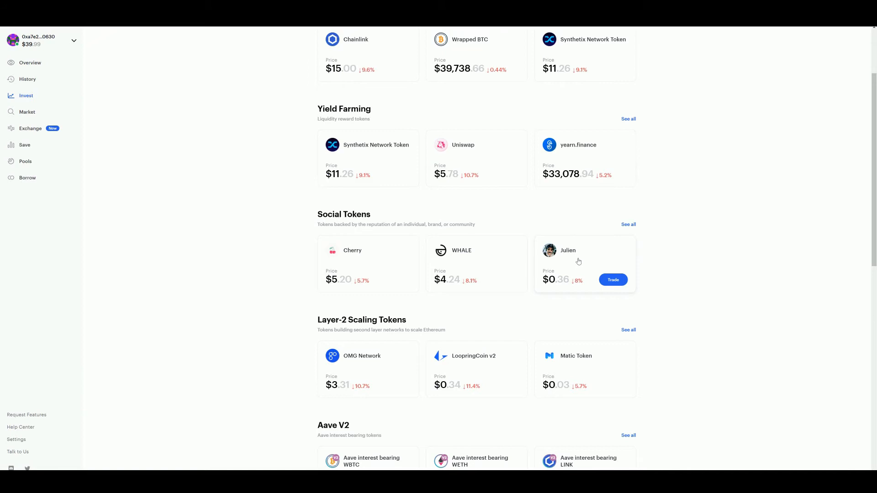
{"action": "mouse_move", "coordinate": [391, 268]}
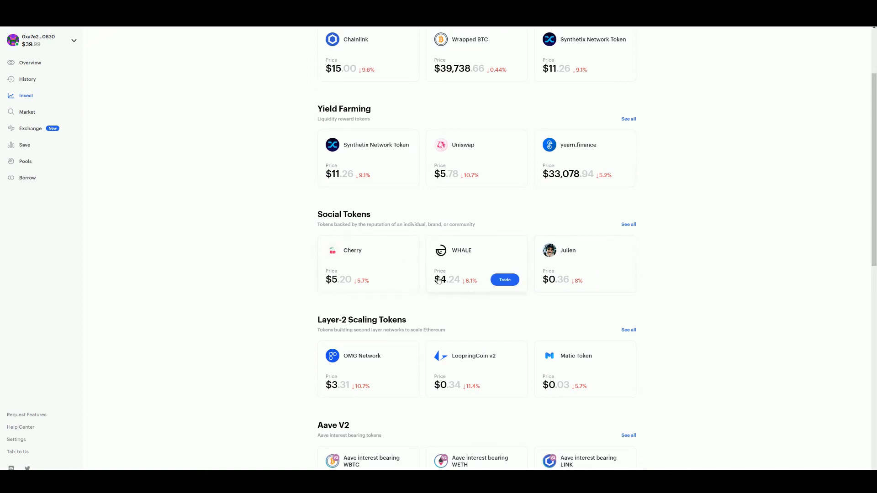
{"action": "scroll", "coordinate": [411, 283], "scroll_direction": "down", "scroll_amount": 2}
{"action": "mouse_move", "coordinate": [358, 318]}
{"action": "scroll", "coordinate": [358, 318], "scroll_direction": "down", "scroll_amount": 5}
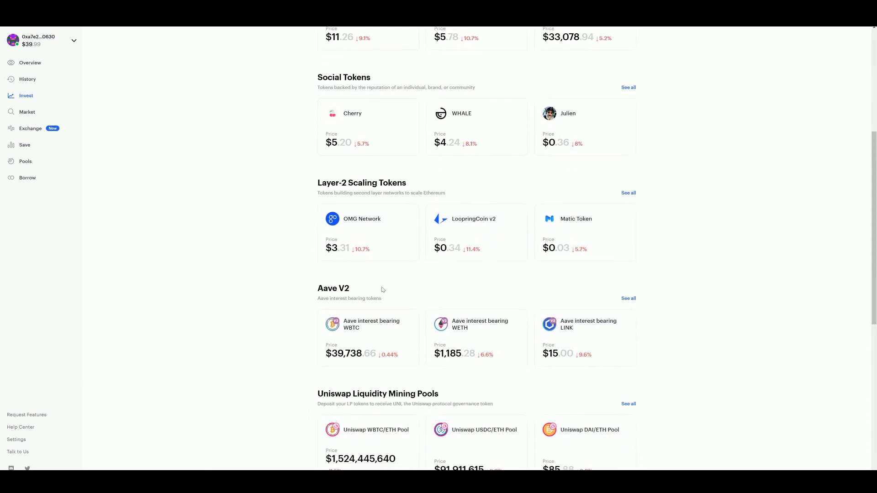
{"action": "scroll", "coordinate": [344, 320], "scroll_direction": "down", "scroll_amount": 3}
{"action": "scroll", "coordinate": [340, 356], "scroll_direction": "down", "scroll_amount": 3}
{"action": "scroll", "coordinate": [339, 369], "scroll_direction": "up", "scroll_amount": 3}
{"action": "scroll", "coordinate": [339, 369], "scroll_direction": "up", "scroll_amount": 12}
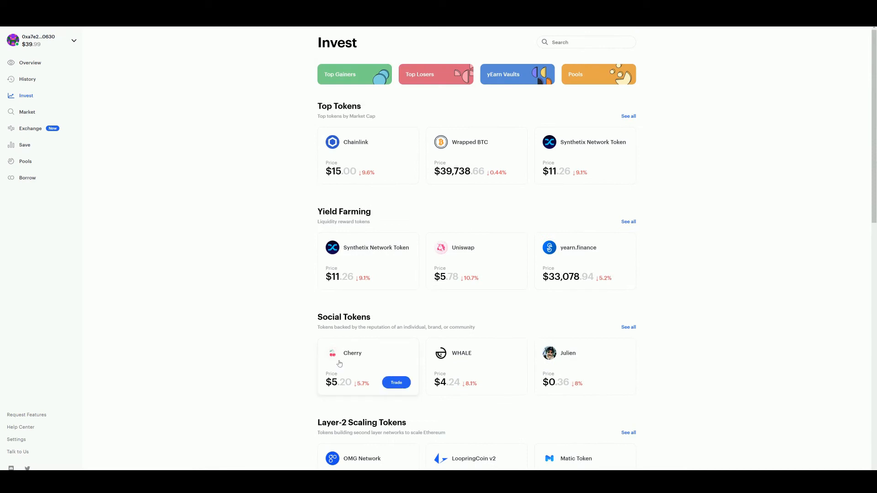
- Look through the Market, Exchange, Save, Pools and Borrow pages in turn
{"action": "left_click", "coordinate": [22, 113]}
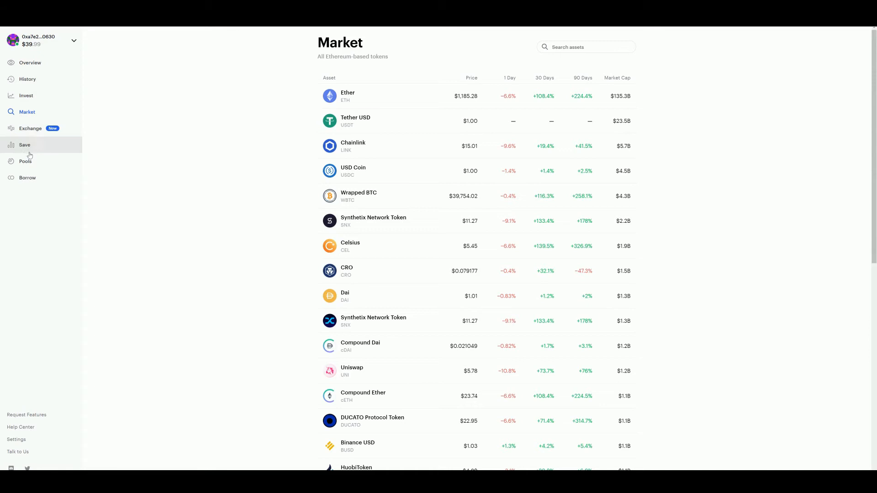
{"action": "left_click", "coordinate": [33, 130]}
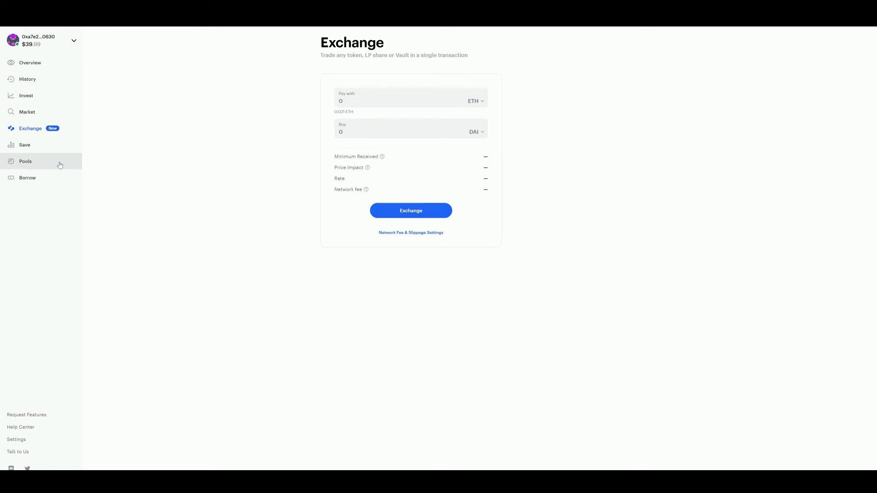
{"action": "left_click", "coordinate": [35, 149]}
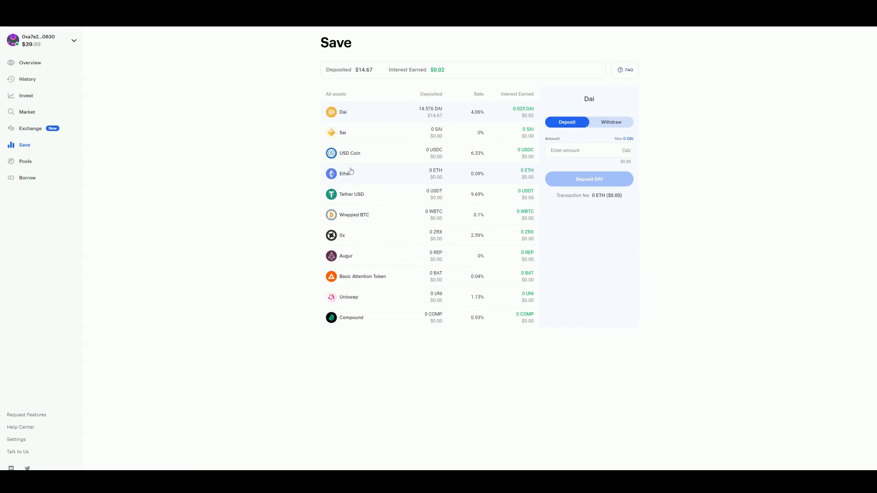
{"action": "left_click", "coordinate": [21, 163]}
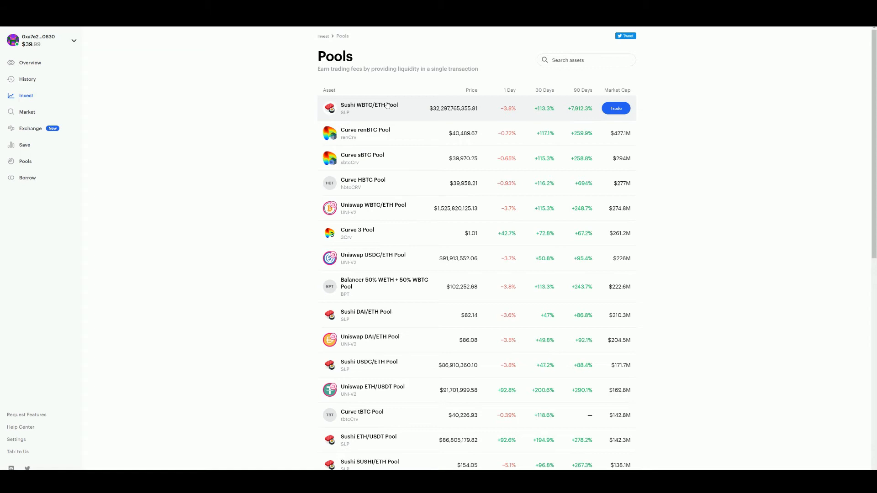
{"action": "left_click", "coordinate": [27, 178]}
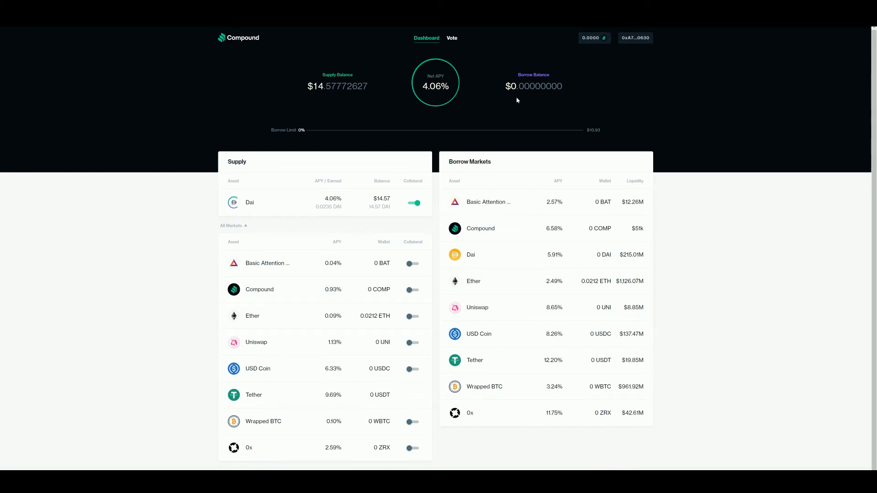
- Switch to the Compound dashboard, inspect the details of the COMP balance, and close them
{"action": "left_click", "coordinate": [593, 38]}
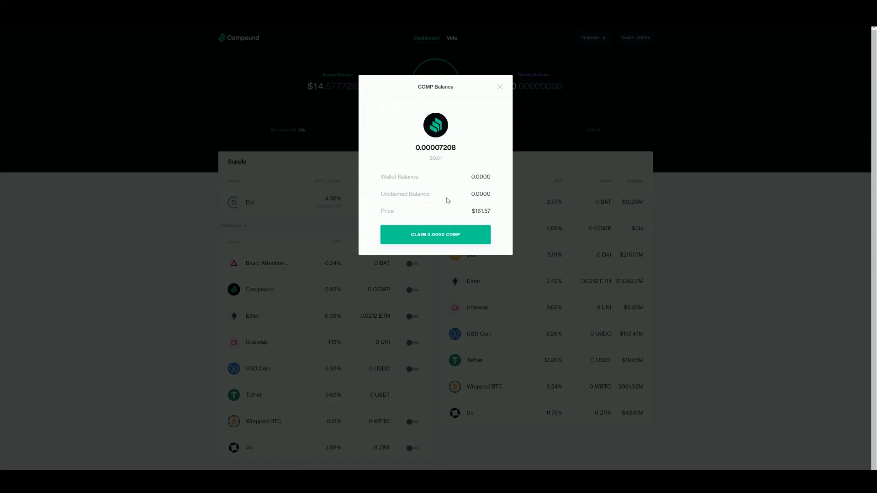
{"action": "left_click", "coordinate": [499, 87]}
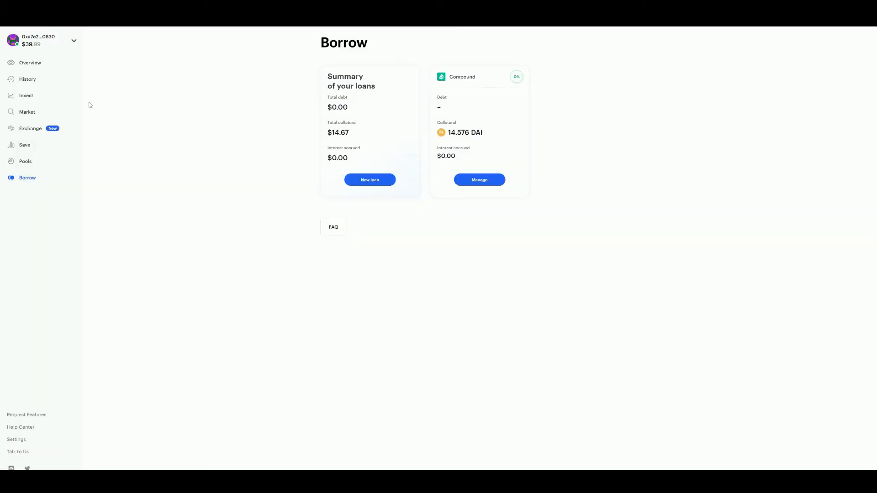
- Return to the Zerion portfolio overview and show all of the wallet's assets
{"action": "left_click", "coordinate": [38, 68]}
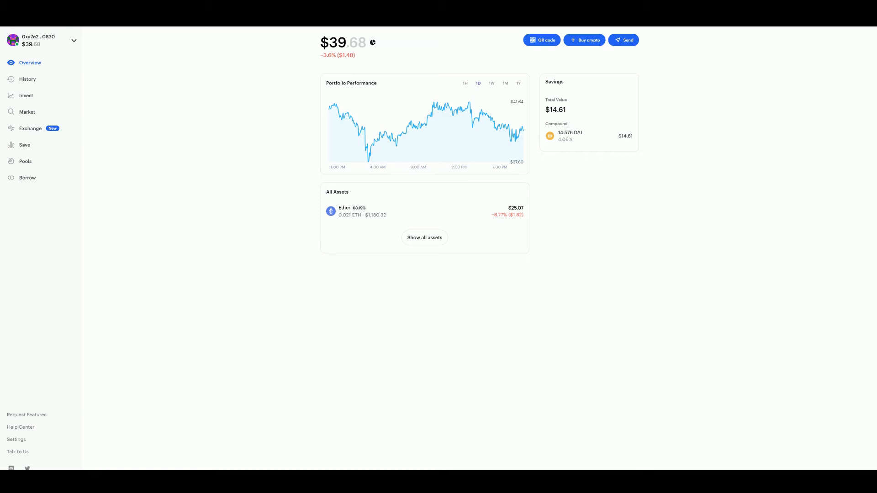
{"action": "left_click", "coordinate": [183, 6]}
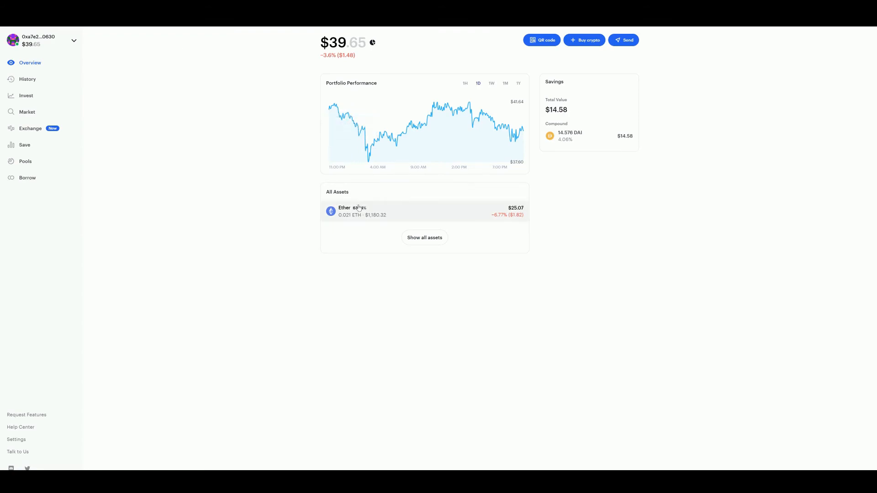
{"action": "left_click", "coordinate": [425, 238]}
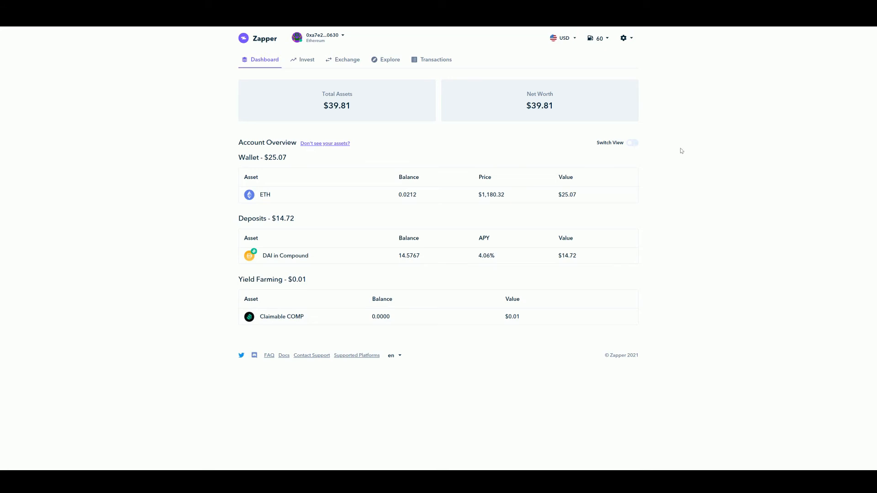
- Switch to Zapper and compare the account overview's itemized tables with its summary and asset allocation view, ending on the tables
{"action": "left_click", "coordinate": [633, 143]}
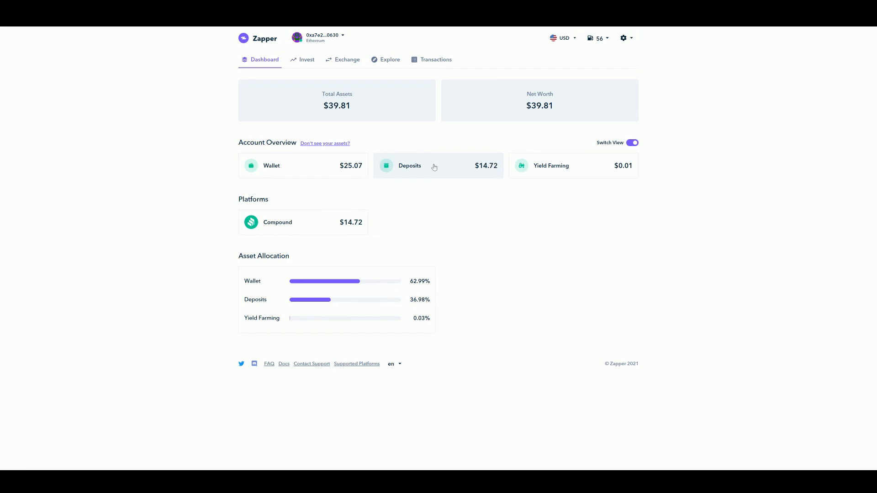
{"action": "left_click", "coordinate": [632, 143]}
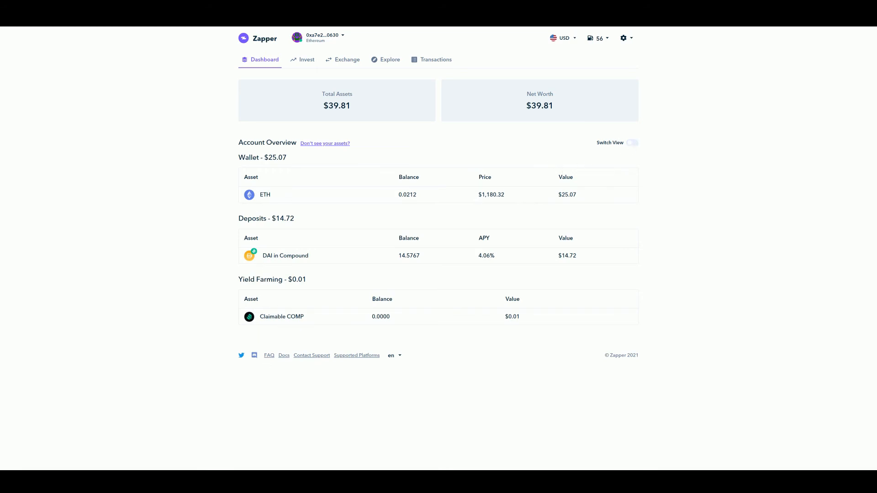
{"action": "left_click", "coordinate": [633, 142]}
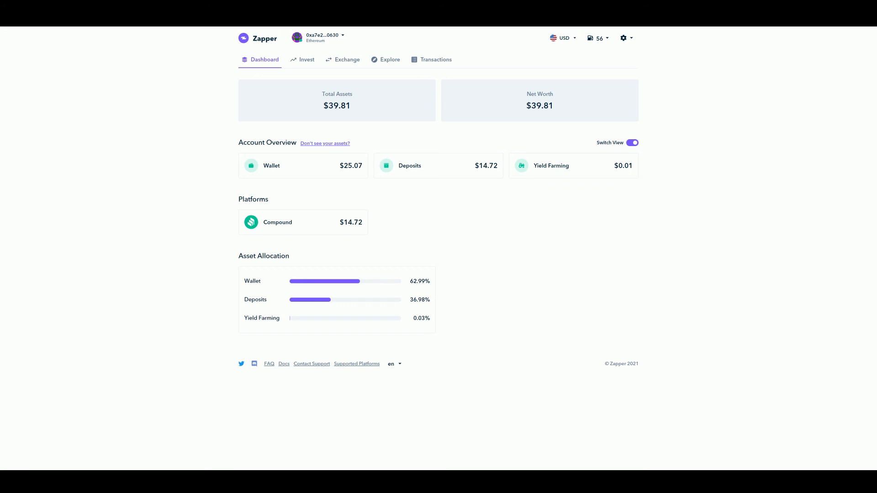
{"action": "left_click", "coordinate": [630, 144]}
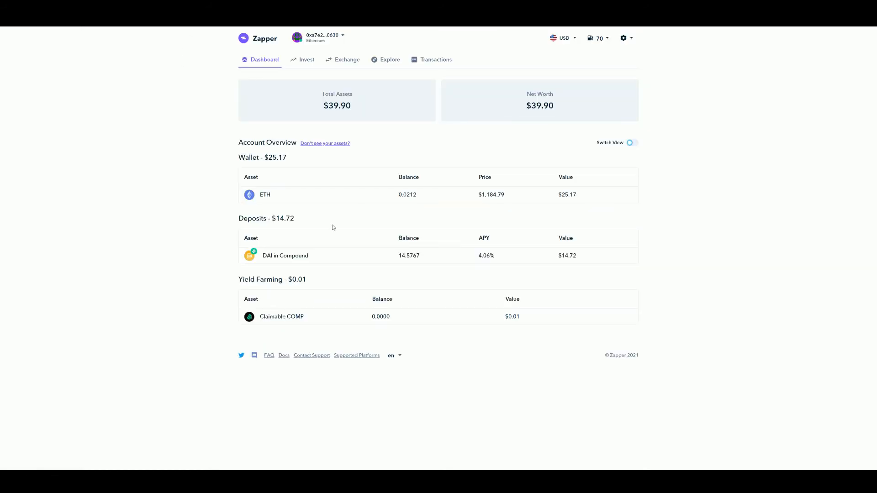
- View Zapper's token exchange form and the available liquidity pools, and return to the dashboard
{"action": "left_click", "coordinate": [338, 59]}
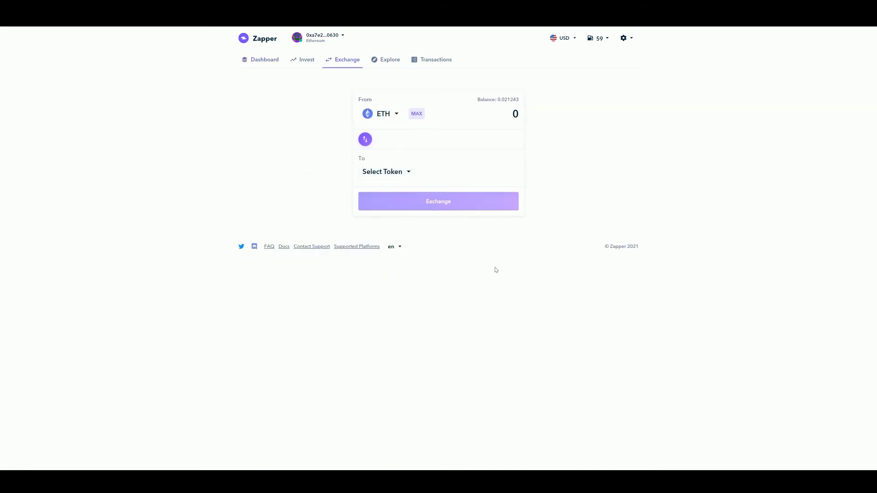
{"action": "left_click", "coordinate": [308, 61]}
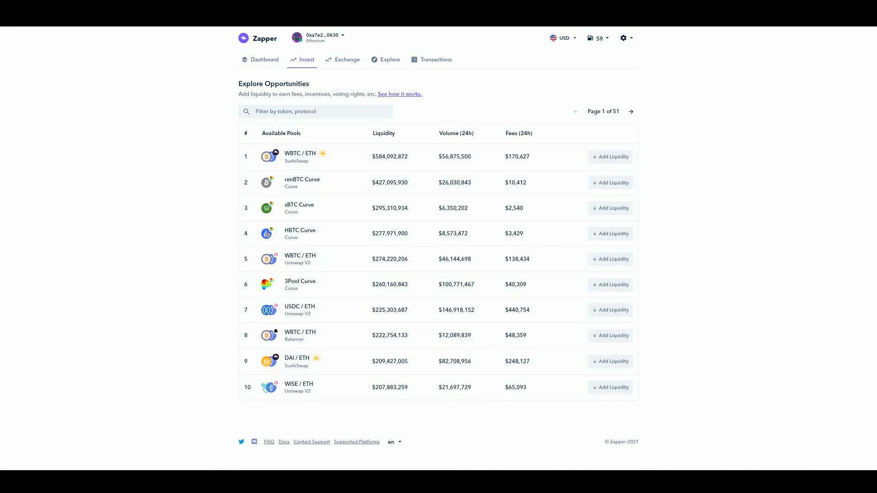
{"action": "left_click", "coordinate": [270, 59]}
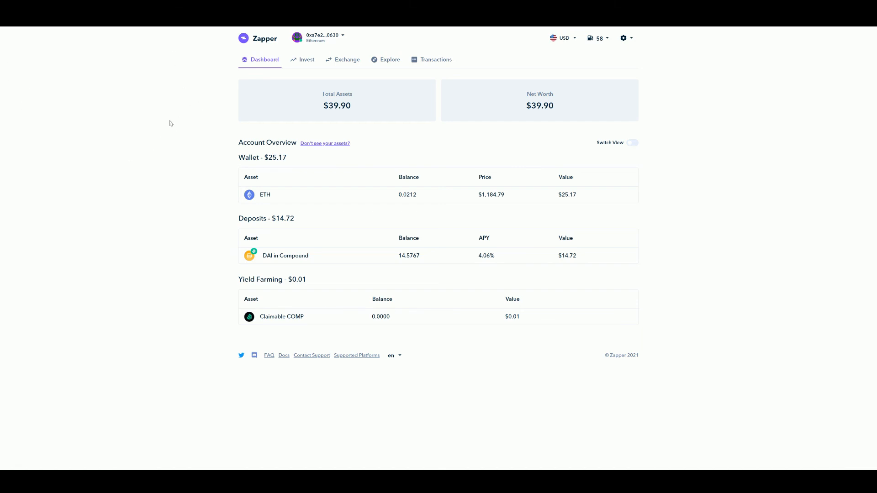
- Check which platforms can be explored and which gas settings are available, without changing either
{"action": "left_click", "coordinate": [379, 62]}
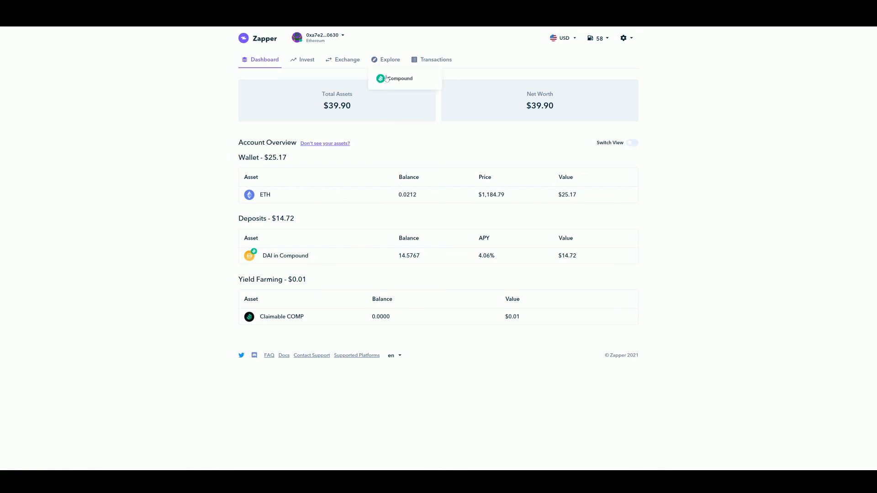
{"action": "left_click", "coordinate": [171, 126]}
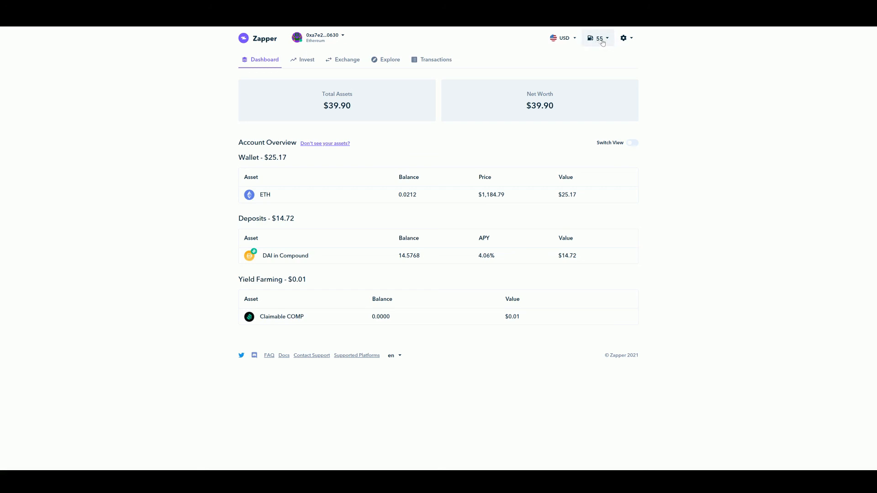
{"action": "left_click", "coordinate": [602, 41]}
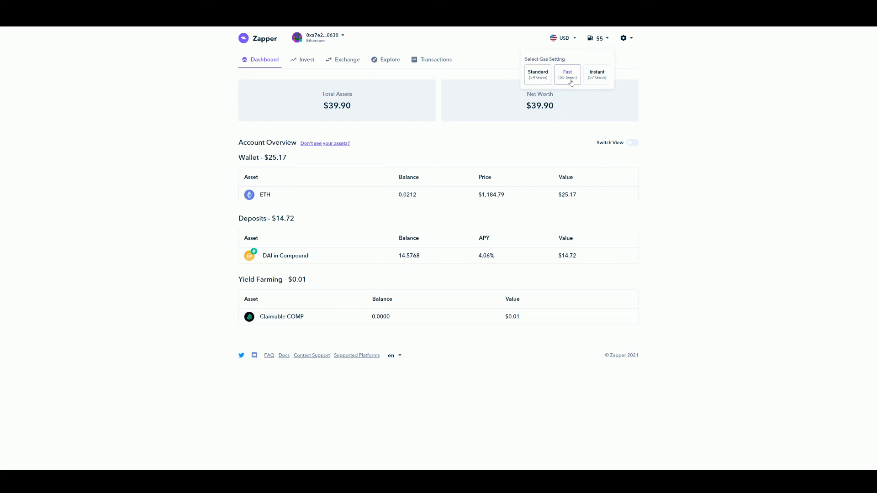
{"action": "left_click", "coordinate": [660, 82]}
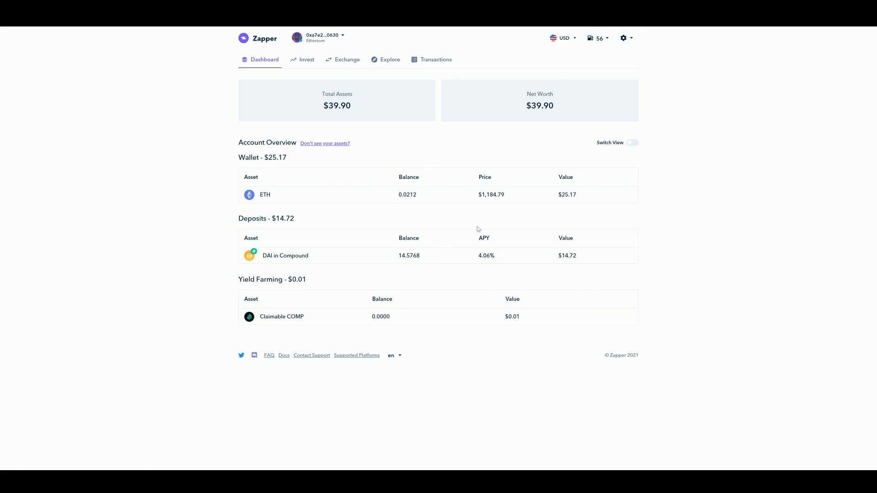
- Review Zapper's investment pools, token exchange form and transaction history, and return to the dashboard
{"action": "left_click", "coordinate": [305, 60]}
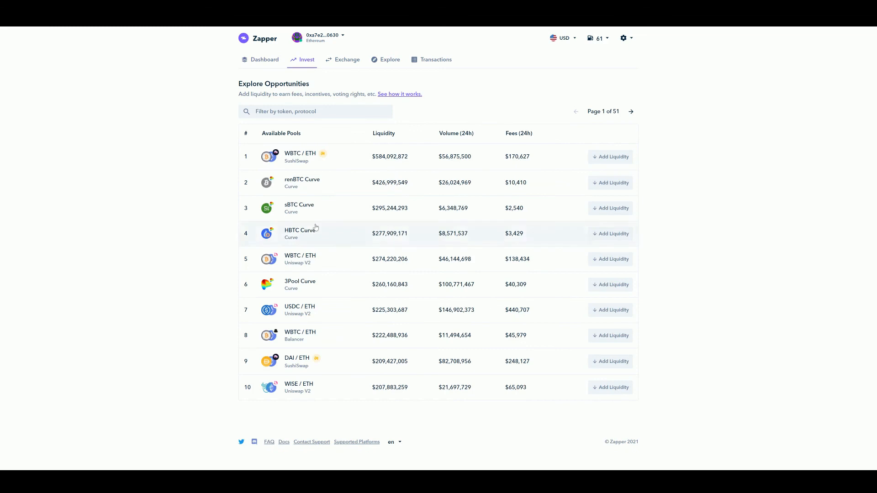
{"action": "left_click", "coordinate": [341, 61]}
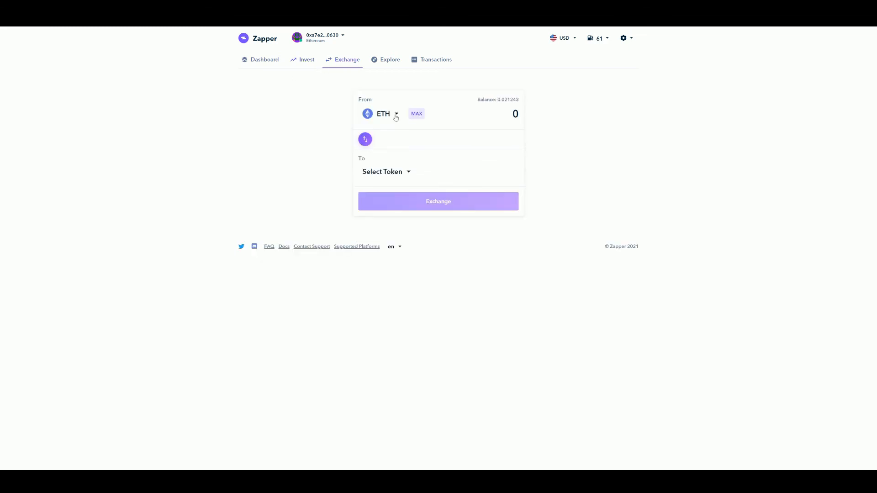
{"action": "left_click", "coordinate": [429, 62]}
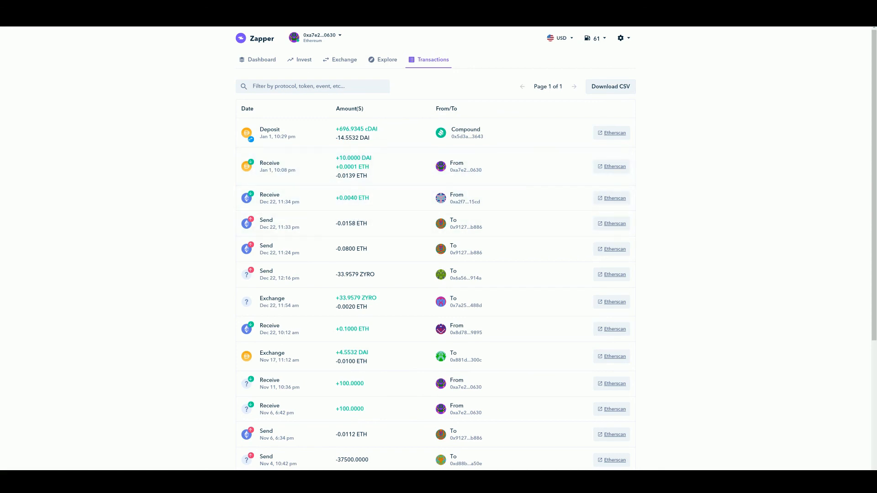
{"action": "left_click", "coordinate": [304, 61]}
{"action": "left_click", "coordinate": [268, 58]}
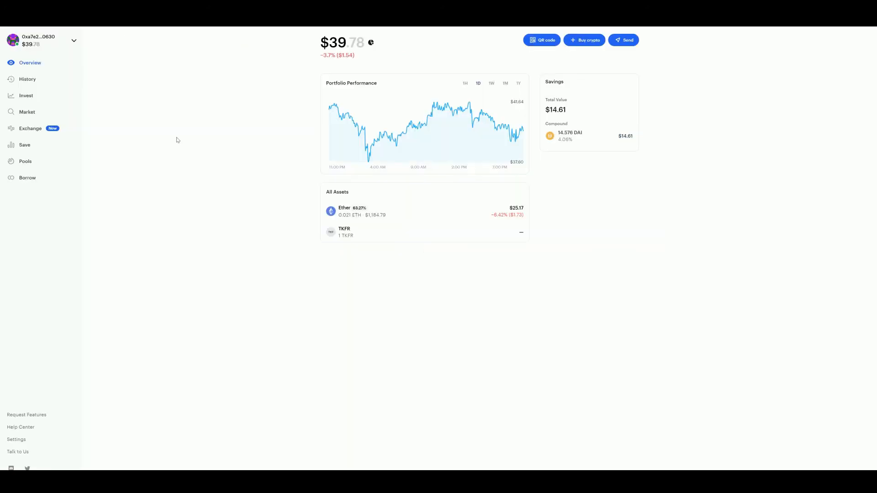
- In Zerion, show the one-week portfolio performance and check the deposit methods for buying ETH, closing the deposit dialog without choosing one
{"action": "left_click", "coordinate": [495, 90]}
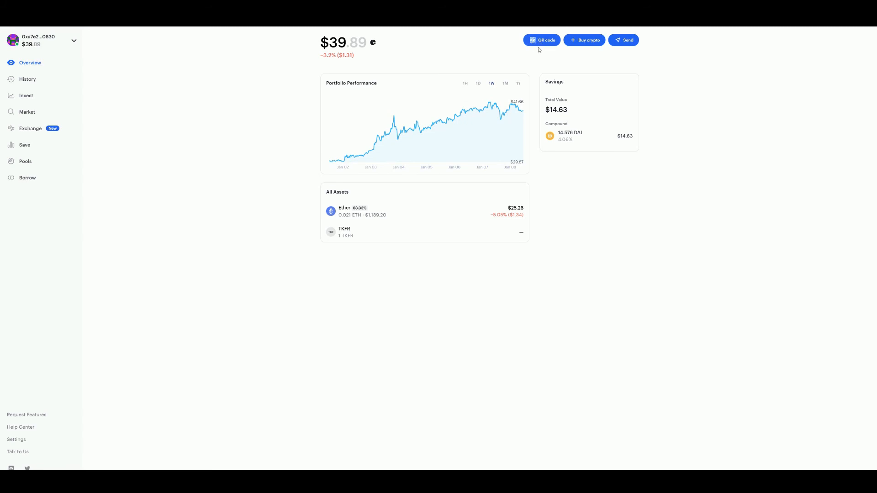
{"action": "left_click", "coordinate": [586, 40]}
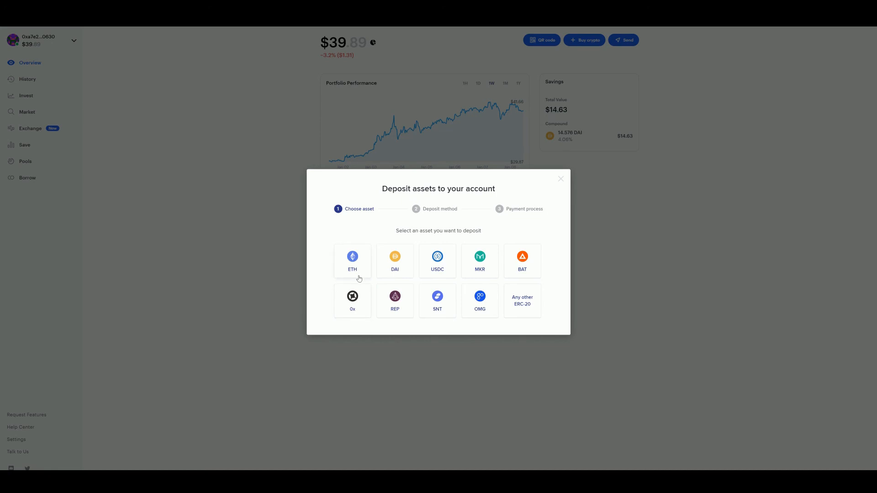
{"action": "left_click", "coordinate": [345, 269]}
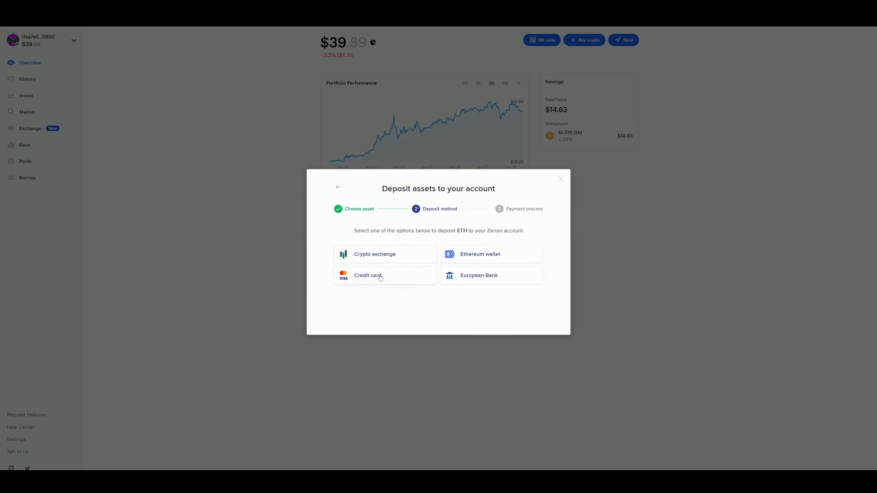
{"action": "left_click", "coordinate": [561, 178]}
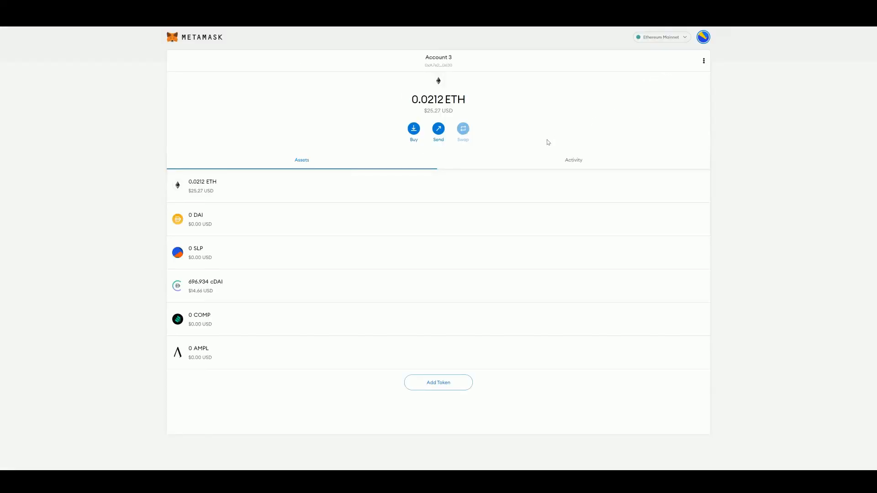
- Check the account list and options in MetaMask, and view the breakdown of the portfolio's total value in Zerion
{"action": "left_click", "coordinate": [704, 38]}
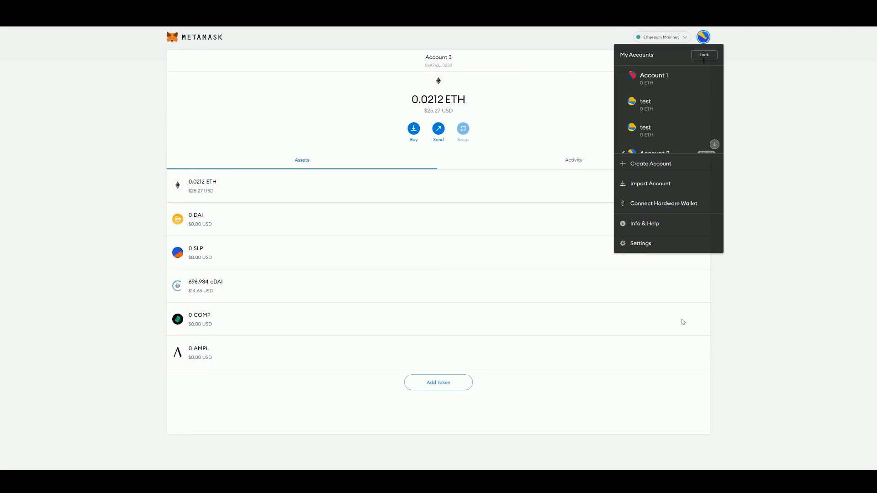
{"action": "left_click", "coordinate": [486, 337]}
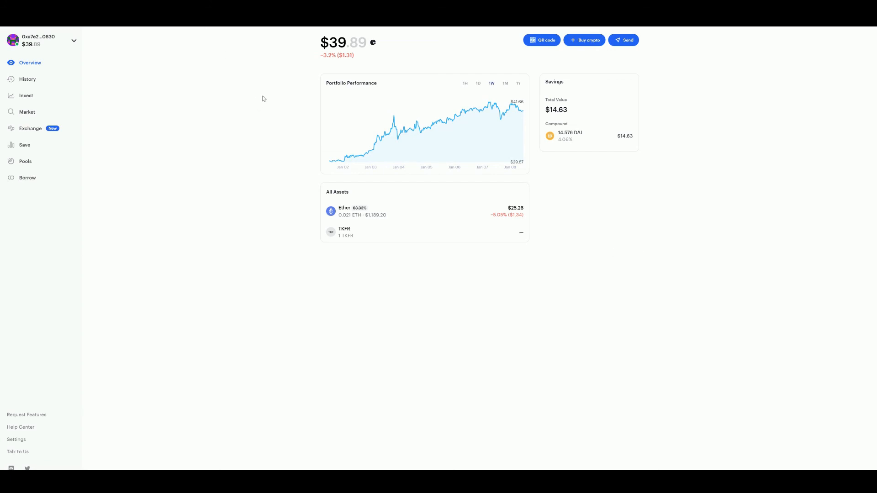
{"action": "mouse_move", "coordinate": [372, 45]}
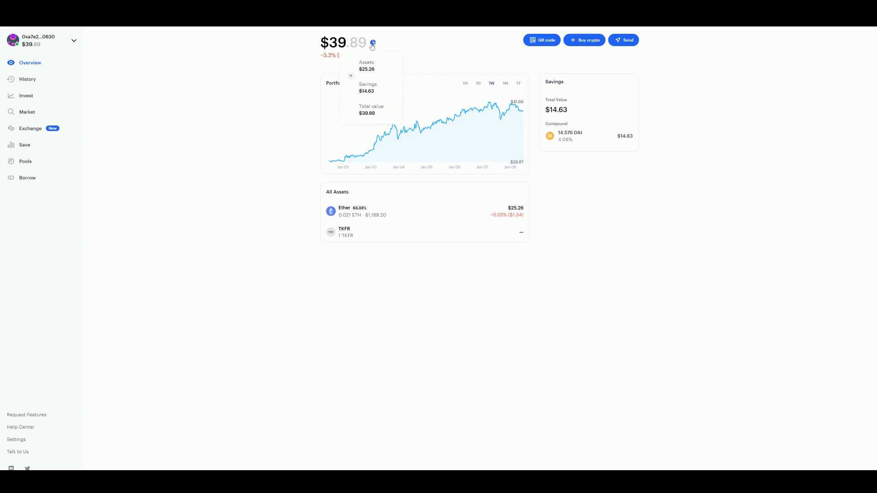